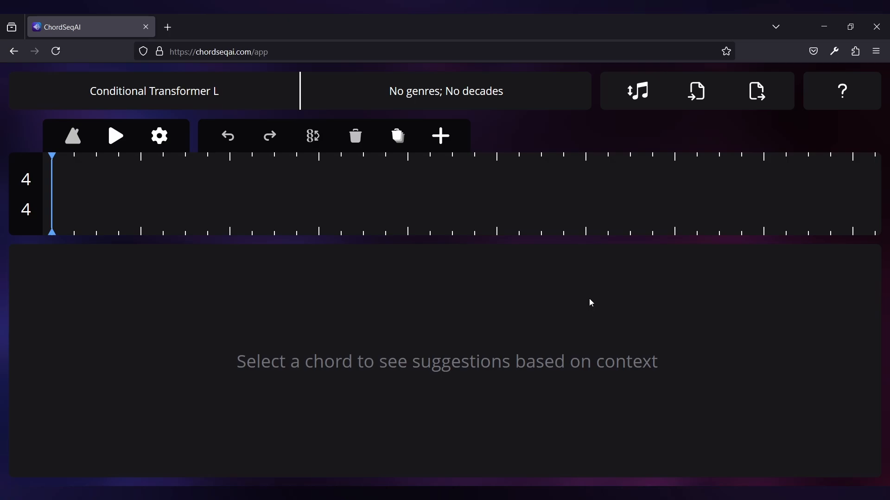
Step: Open the genre and decade settings and enable the Jazz genre with weight 1
left_click(472, 98)
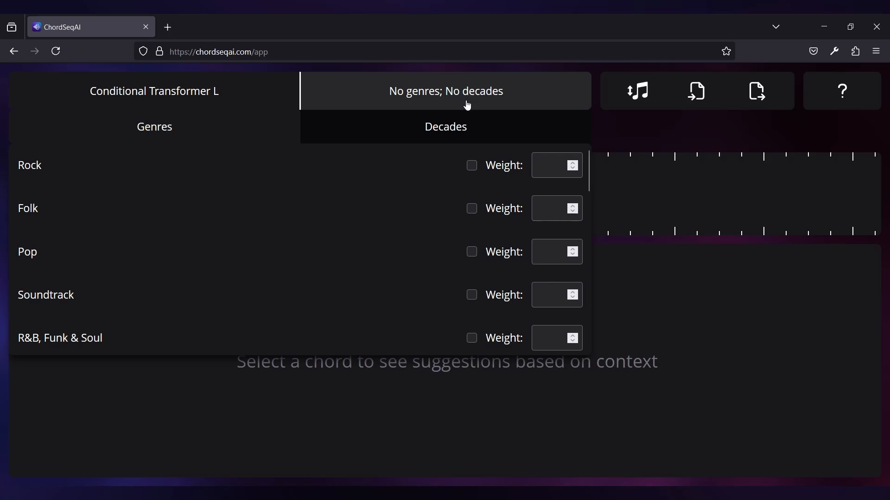
scroll(324, 269, "down", 3)
left_click(301, 303)
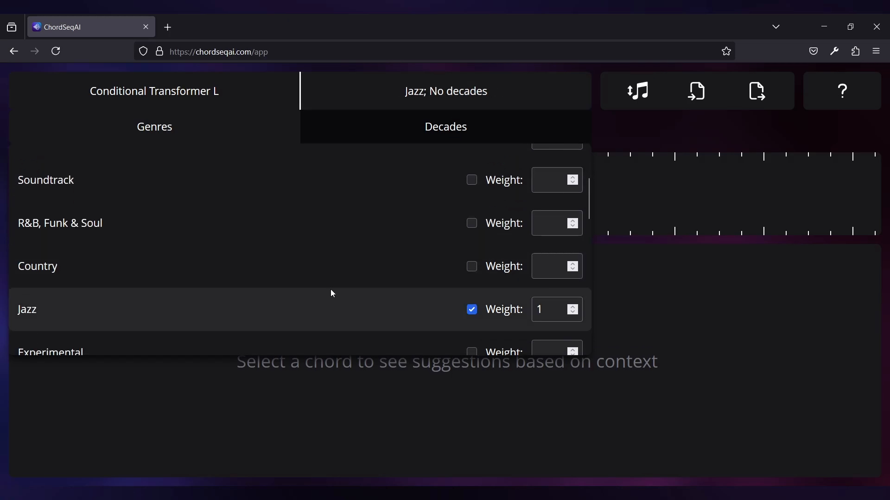
Step: Enable the Electronic genre and set its weight to 2
scroll(331, 292, "down", 5)
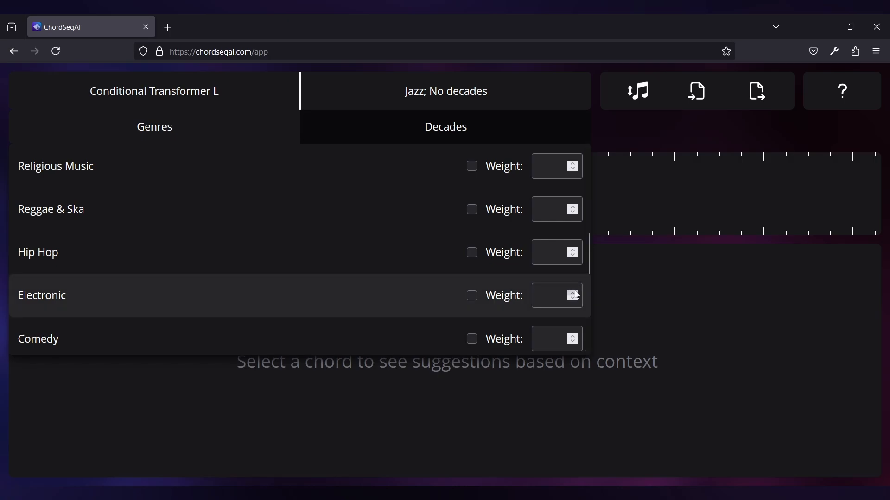
left_click(572, 293)
left_click(572, 292)
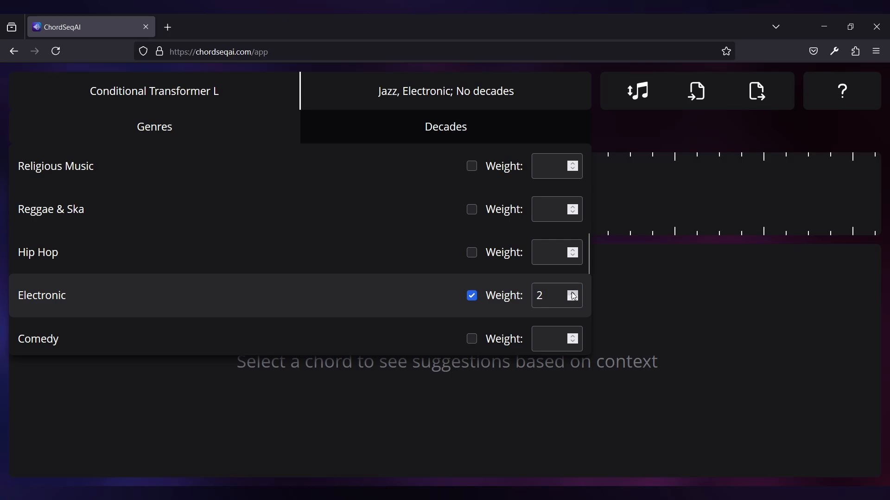
Step: Enable the 2020s decade with weight 1 and close the genre and decade settings
left_click(440, 135)
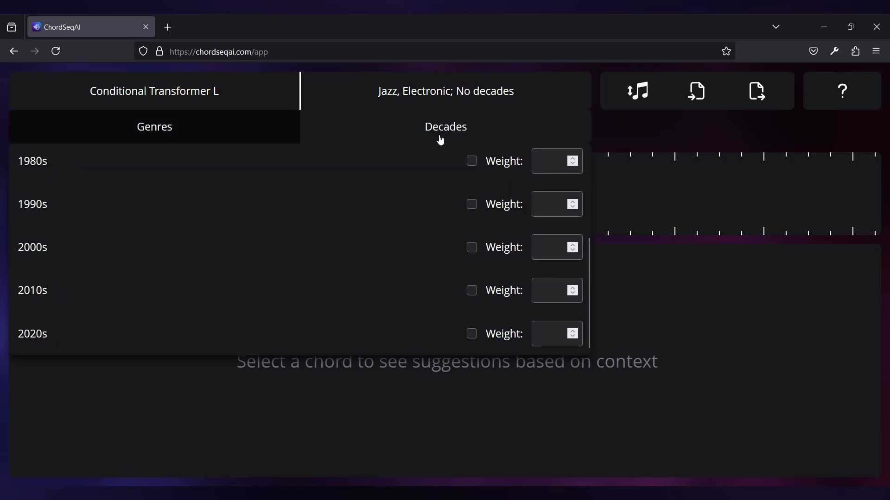
left_click(329, 333)
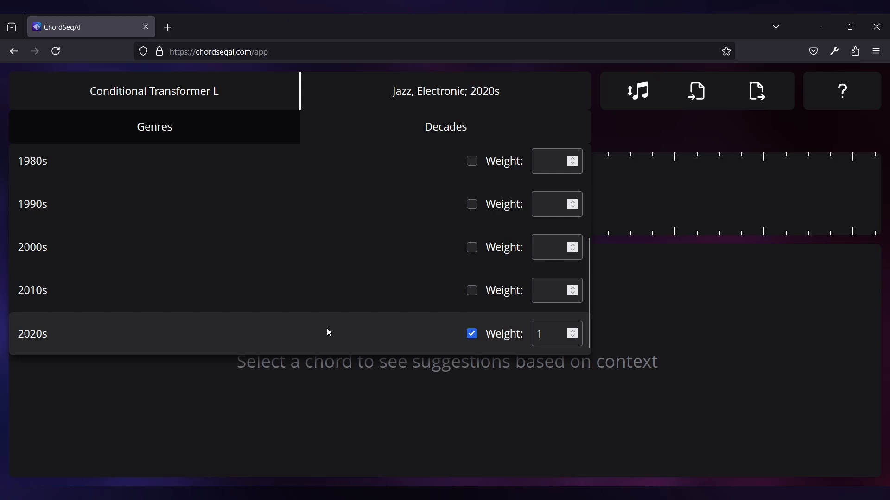
left_click(649, 135)
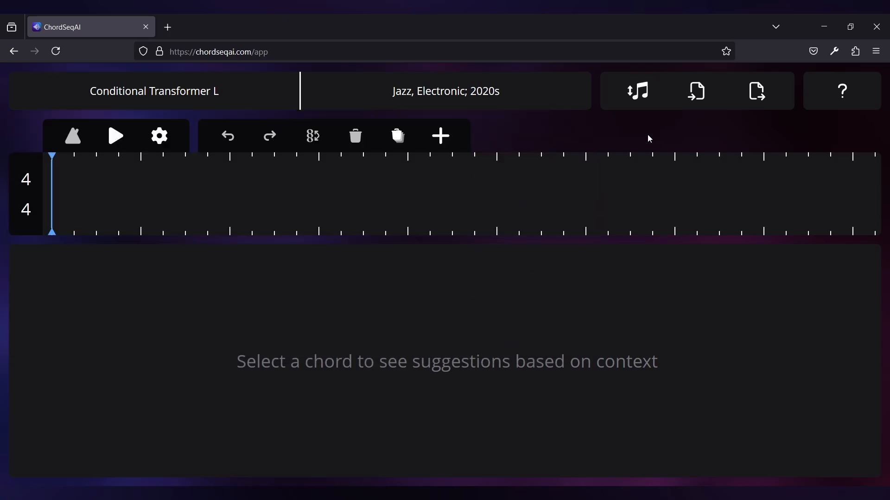
Step: Add an empty chord at the start of the timeline and select it
key("a")
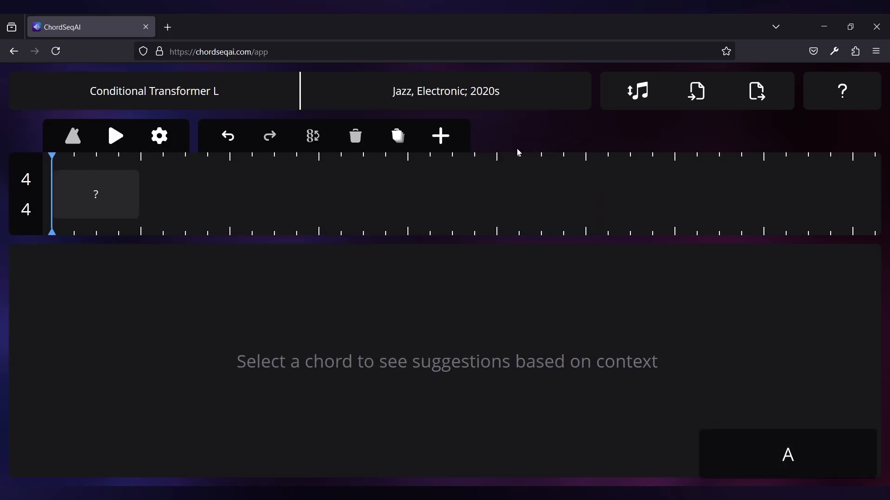
left_click(109, 210)
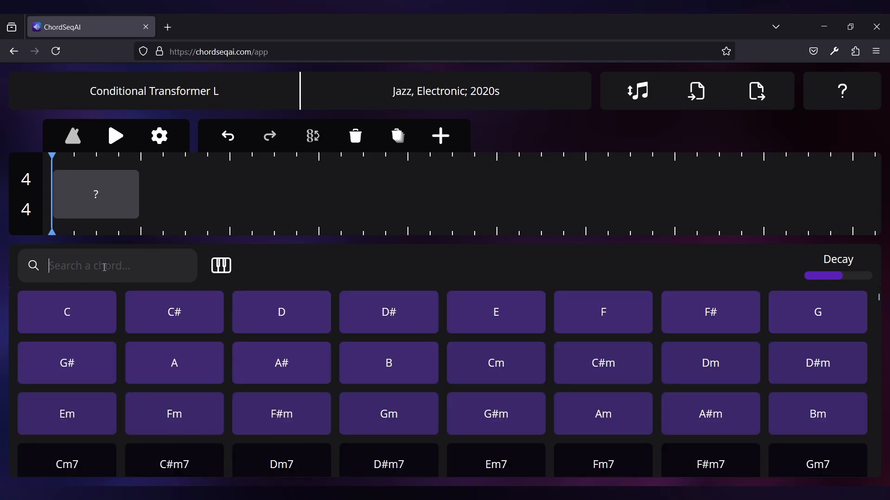
Step: Search the chord suggestions for "C" and then for "Cmaj", then clear the search
type("\"C\"")
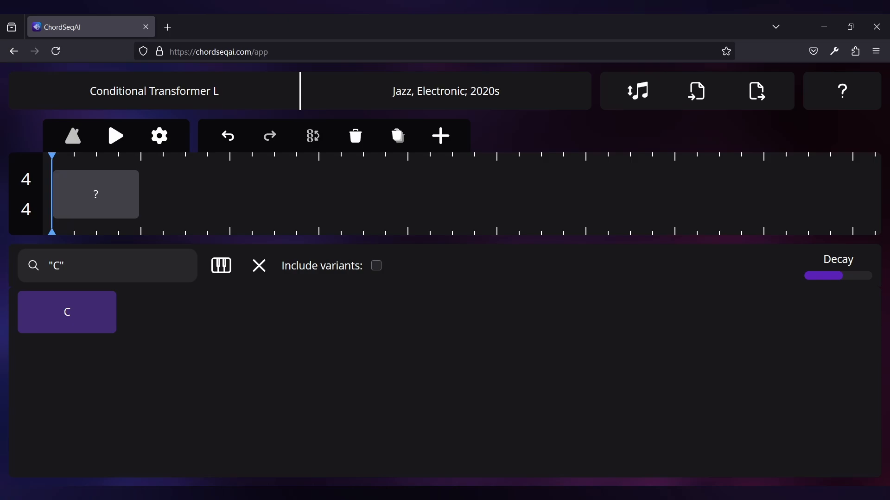
key("ctrl+a")
key("BackSpace")
type("Cmaj")
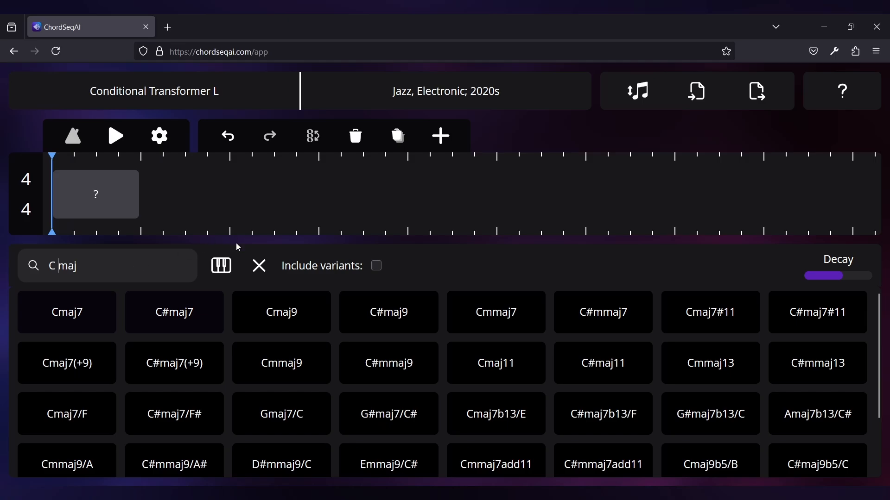
left_click(257, 265)
Step: Open the piano note filter and pick the notes of a C major triad voiced G–C–E
left_click(225, 268)
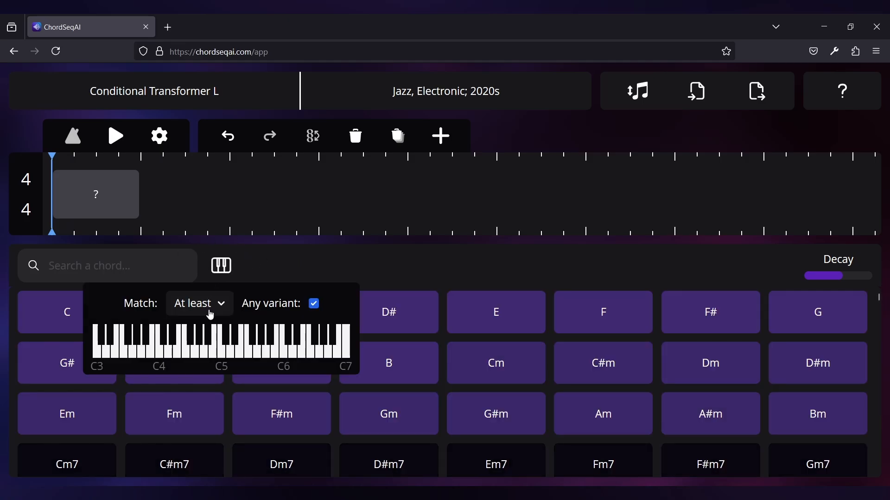
left_click(195, 350)
left_click(223, 353)
left_click(239, 354)
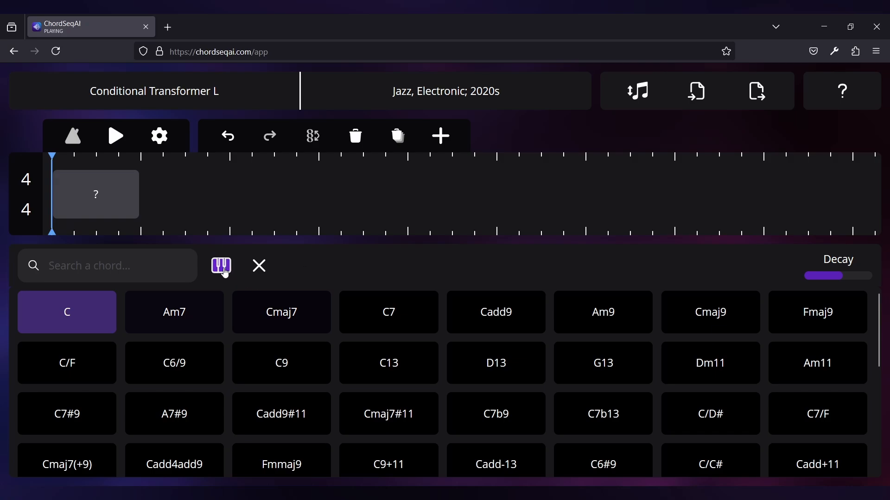
mouse_move(221, 265)
Step: Turn off Any variant and set the note filter's match mode to Exact
left_click(314, 304)
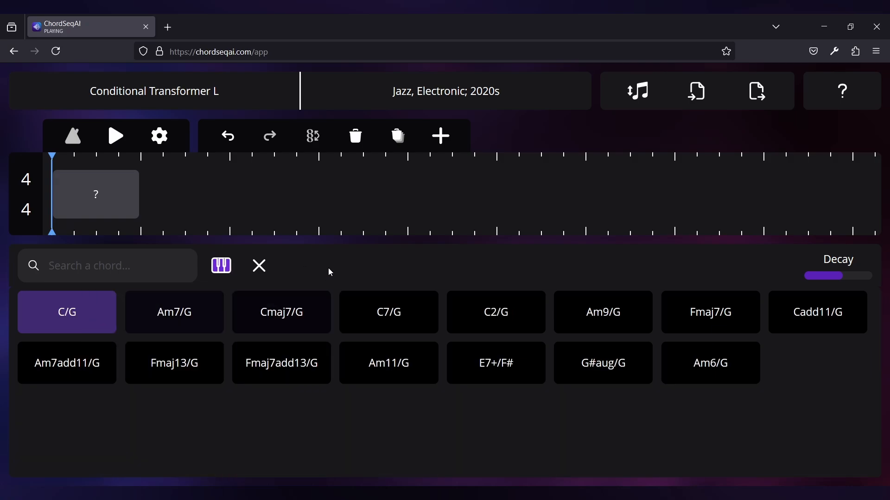
mouse_move(227, 277)
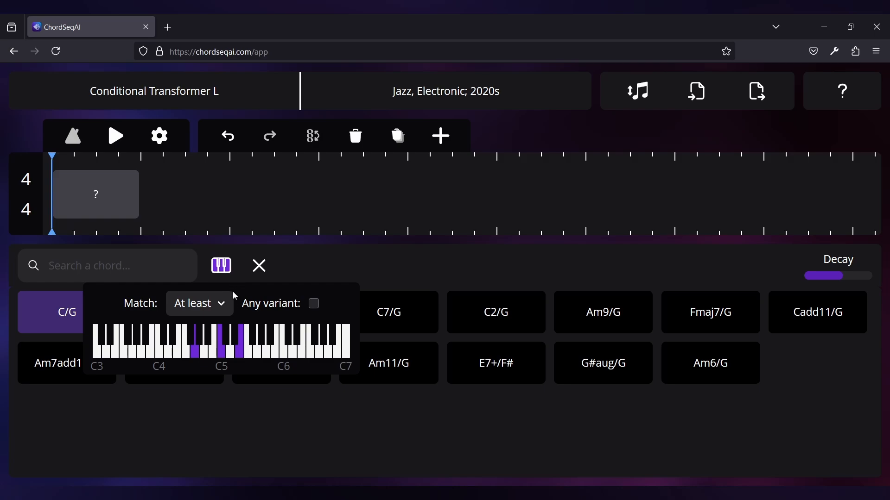
left_click(218, 303)
left_click(201, 375)
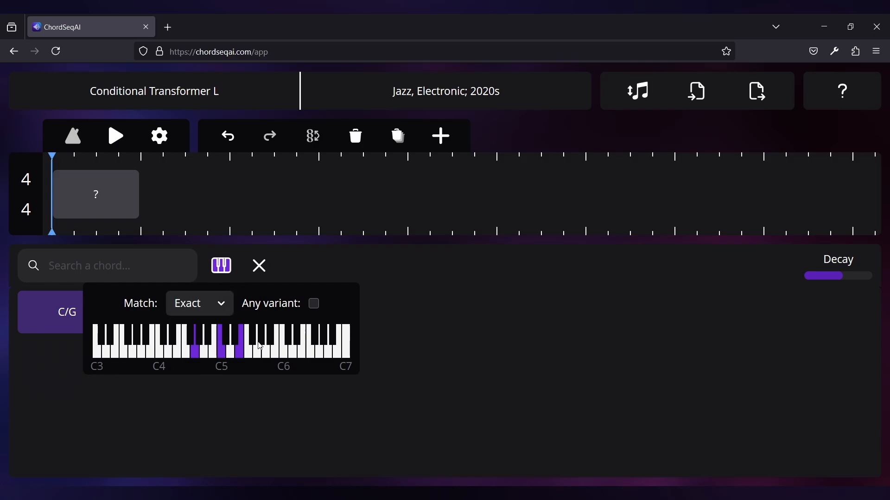
left_click(327, 276)
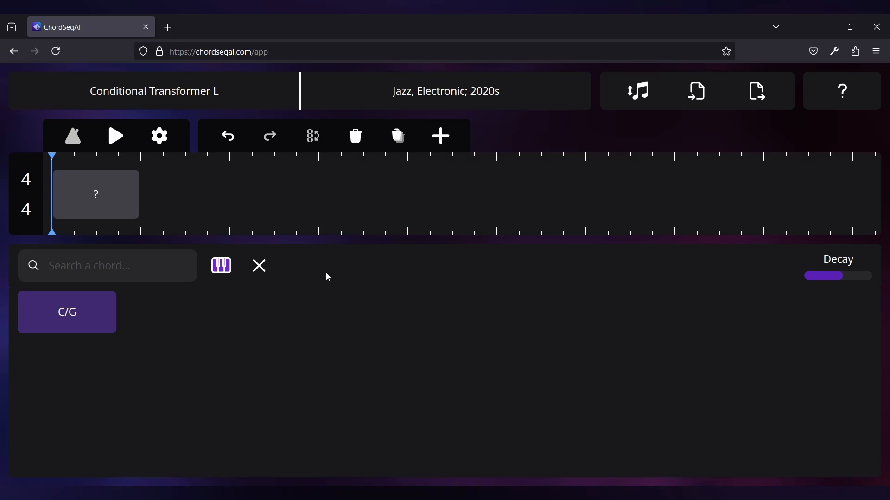
Step: Reopen the note filter, set the match mode to At most and enable Any variant
left_click(221, 266)
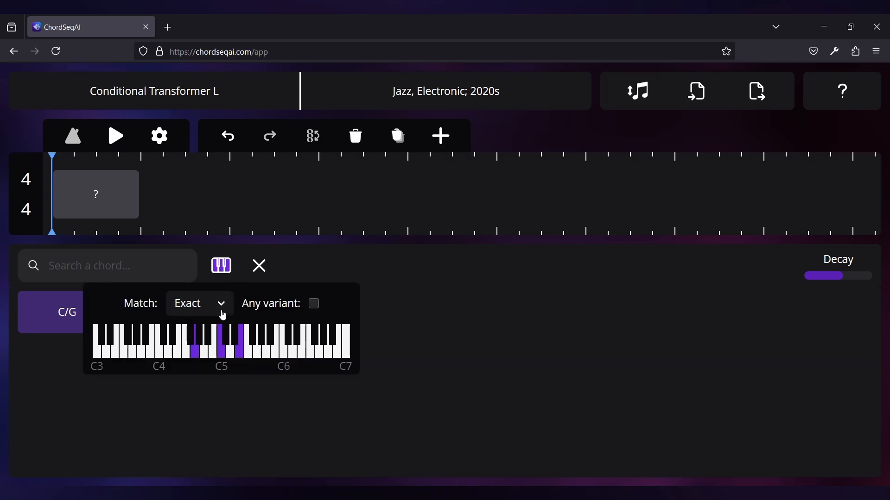
left_click(222, 315)
left_click(196, 352)
left_click(314, 304)
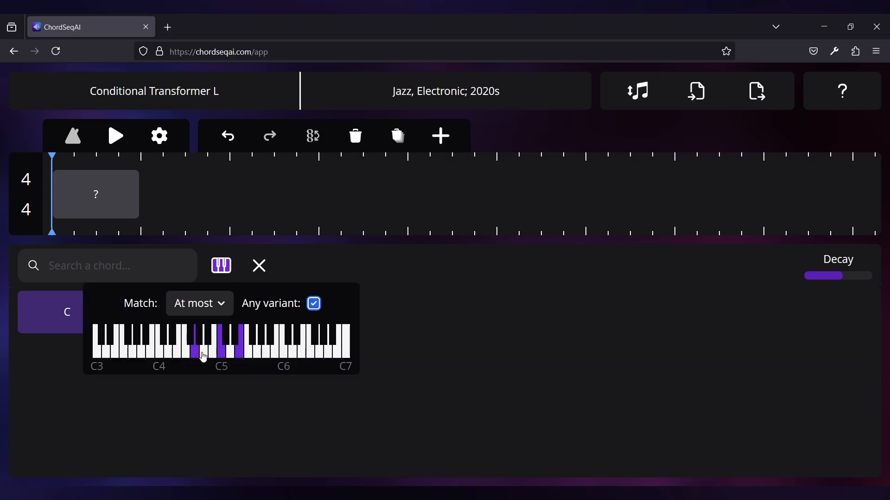
Step: Add the remaining C major scale notes from C4 up to E5 to the note filter
left_click(160, 355)
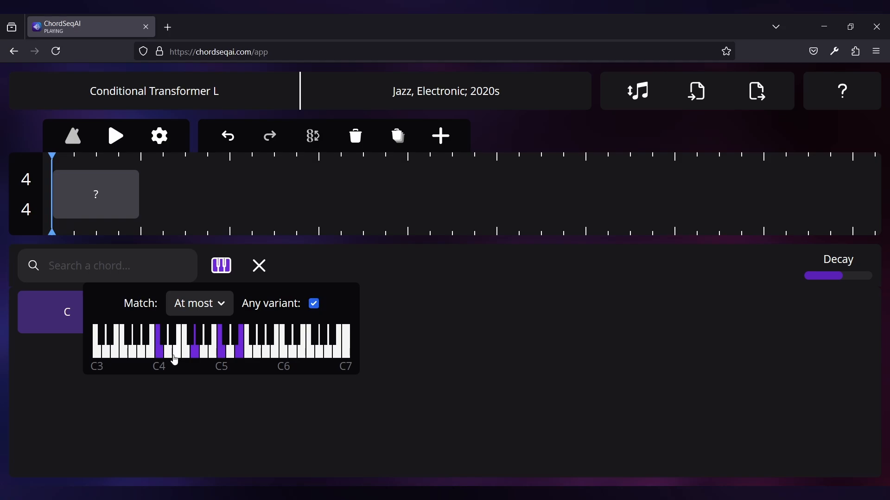
left_click(174, 357)
left_click(168, 356)
left_click(187, 356)
left_click(204, 357)
left_click(212, 357)
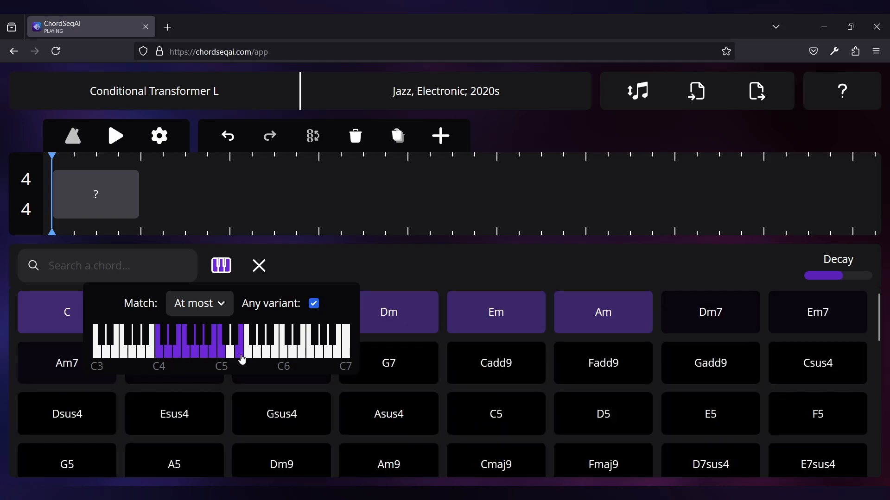
left_click(240, 356)
left_click(339, 261)
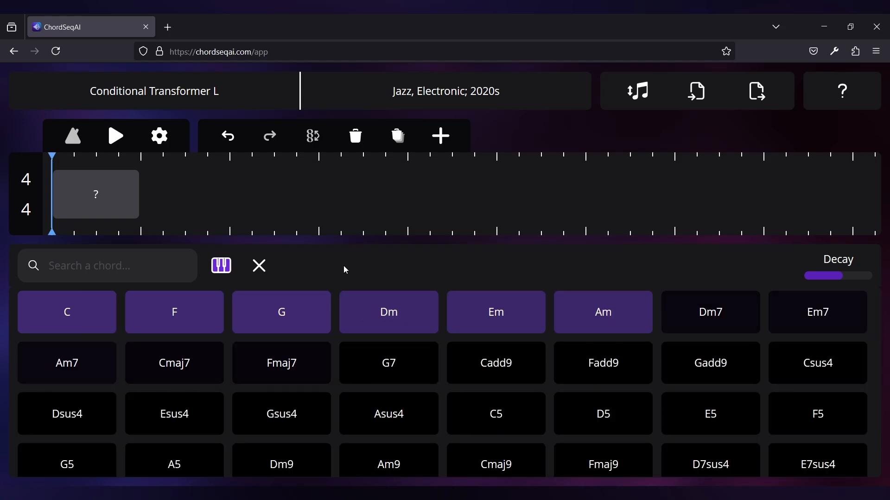
Step: Assign Am7 to the selected chord and clear the note filter
left_click(33, 368)
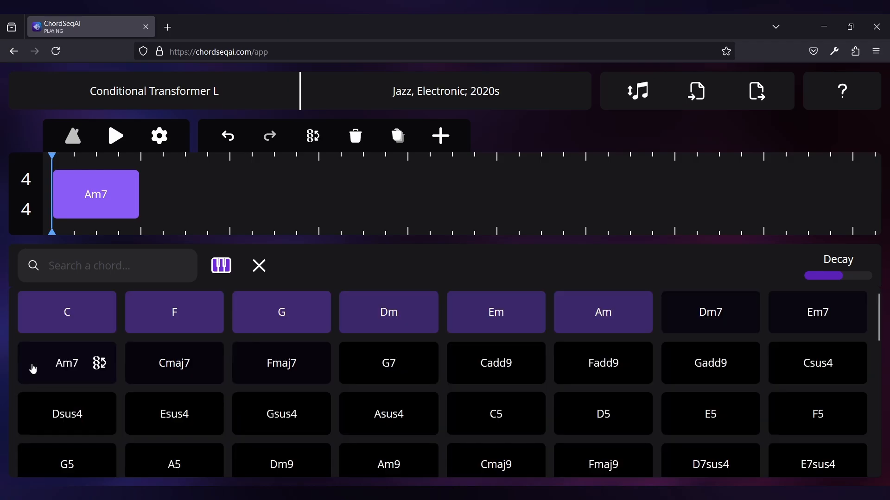
left_click(259, 266)
Step: Add a second empty chord after Am7 in the timeline
left_click(212, 222)
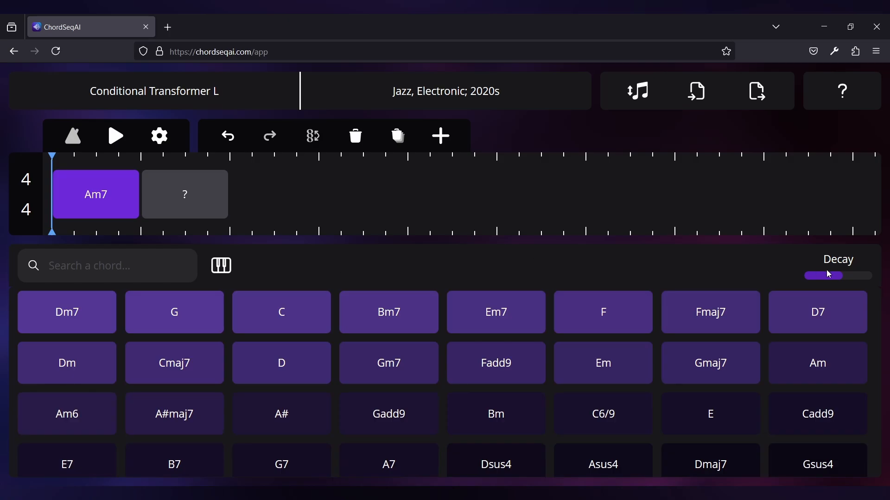
mouse_move(845, 285)
left_mouse_down()
mouse_move(810, 285)
mouse_move(870, 284)
mouse_move(842, 285)
left_mouse_up()
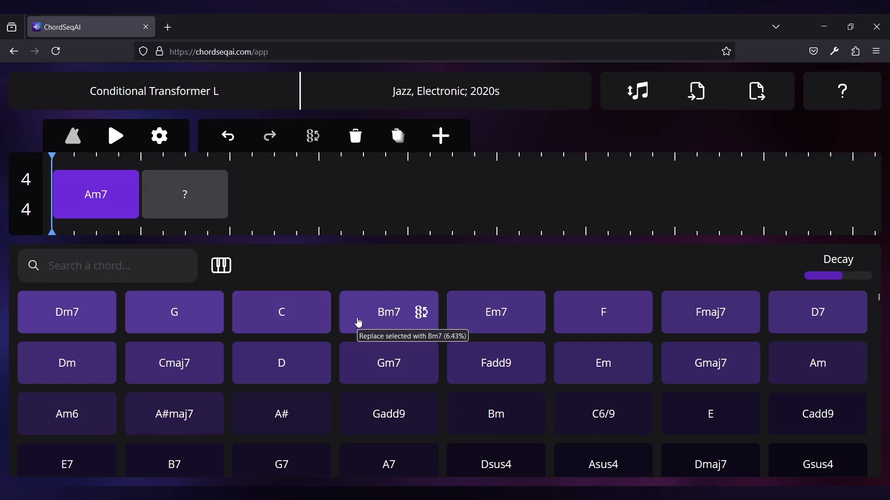
Step: Search the suggestions for "6" with Include variants enabled, then clear the search
left_click(142, 269)
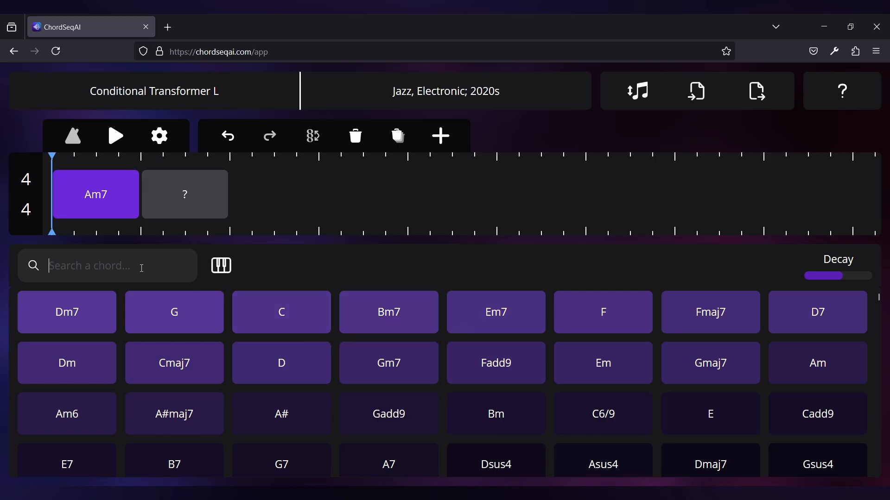
type("6")
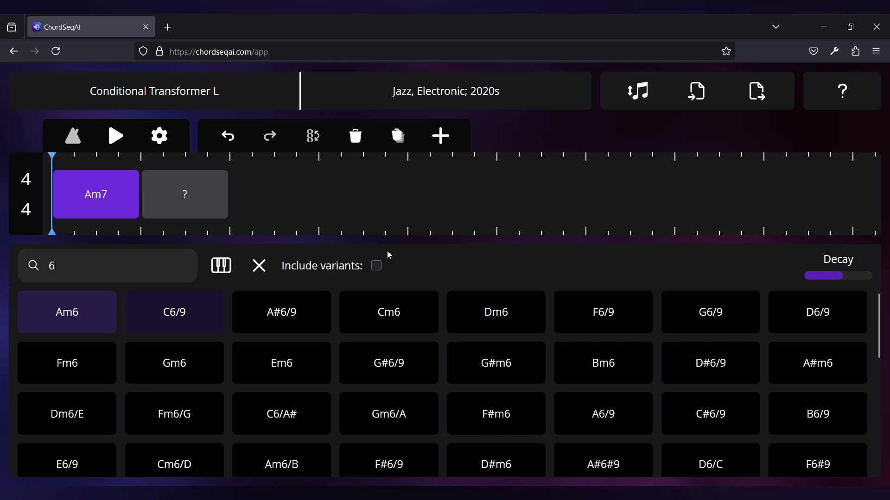
left_click(378, 267)
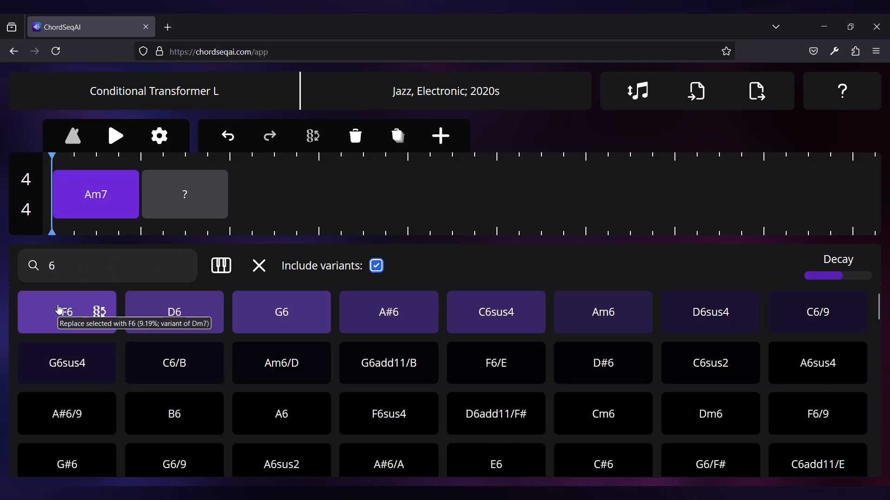
left_click(268, 267)
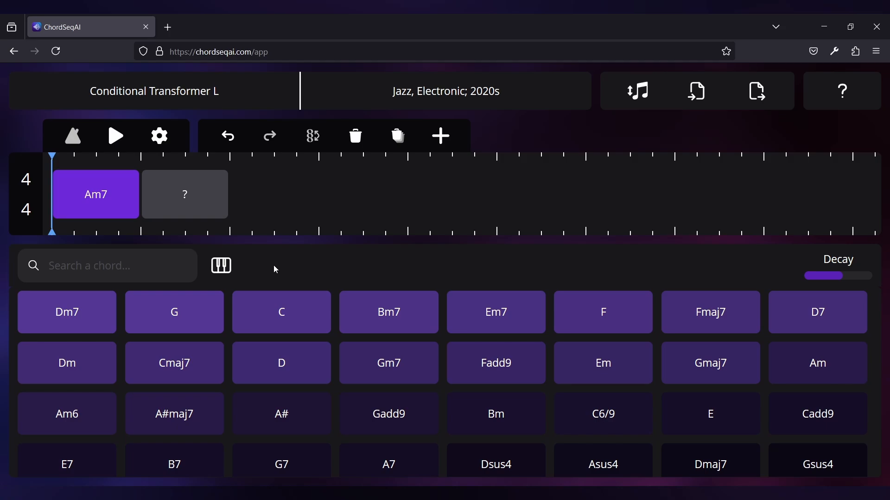
Step: Assign suggestions 1 through 5 to the second chord in turn, ending with Em7
key("1")
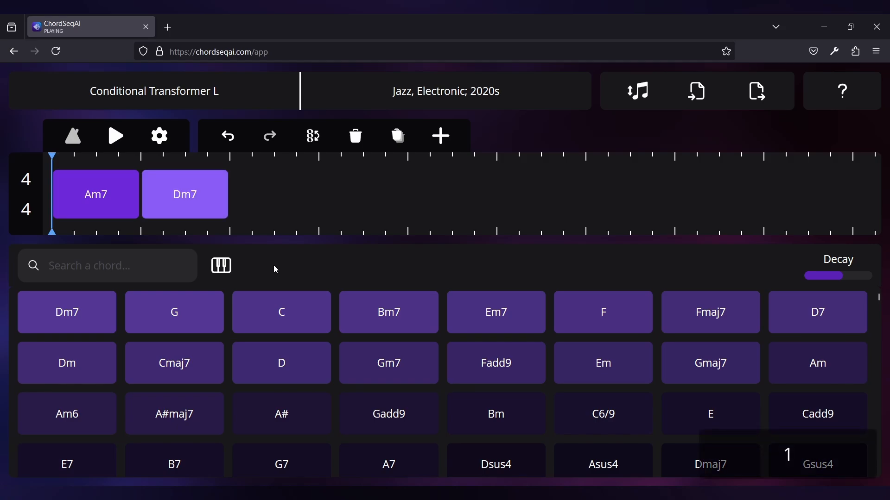
key("2")
key("3")
key("4")
key("5")
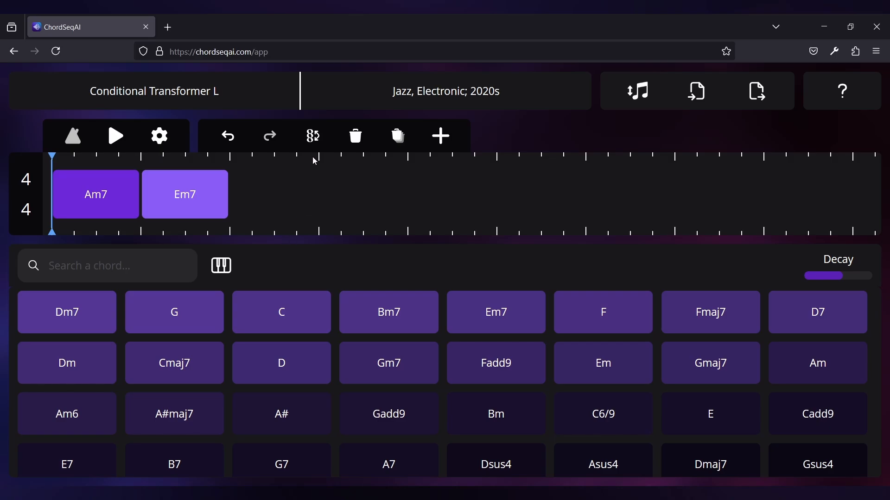
Step: Open the second chord's variants, preview Em7/G, Em7/B, Em7/D and G6, and apply G6 once
left_click(318, 145)
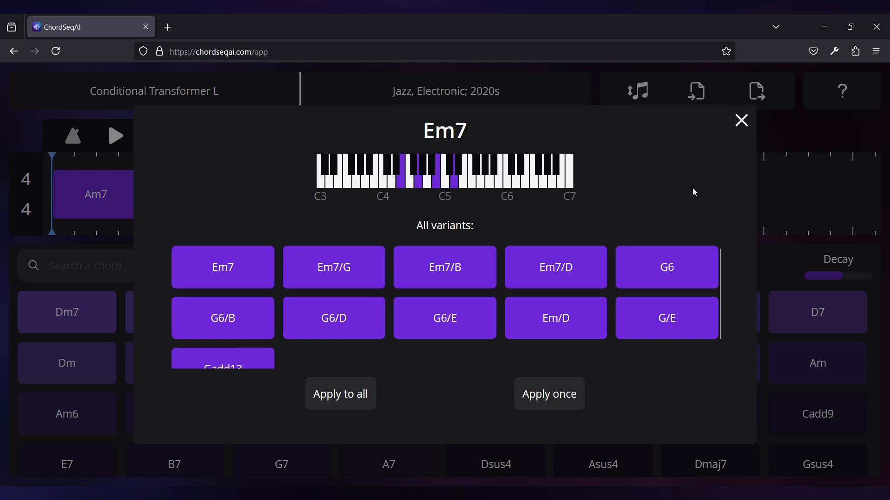
left_click(741, 121)
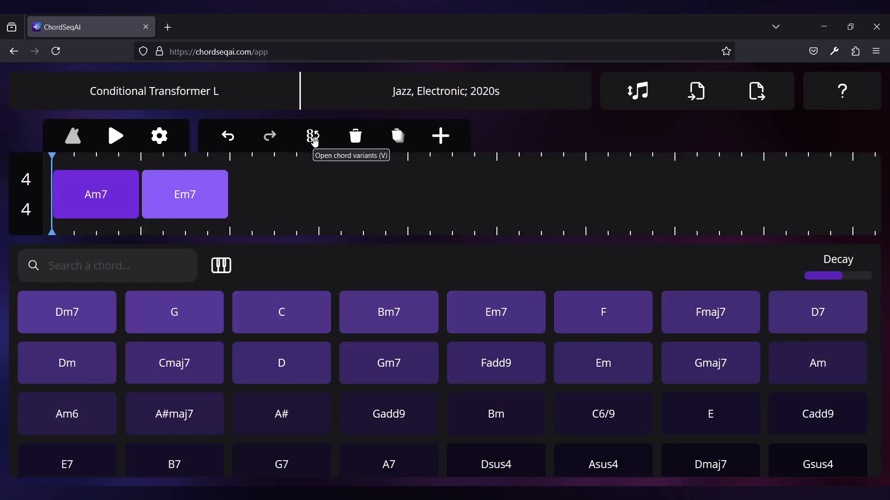
key("v")
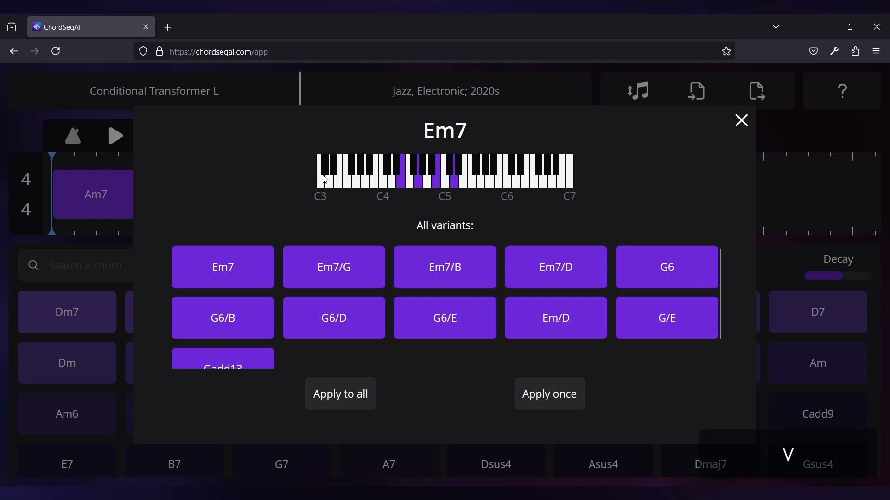
left_click(326, 267)
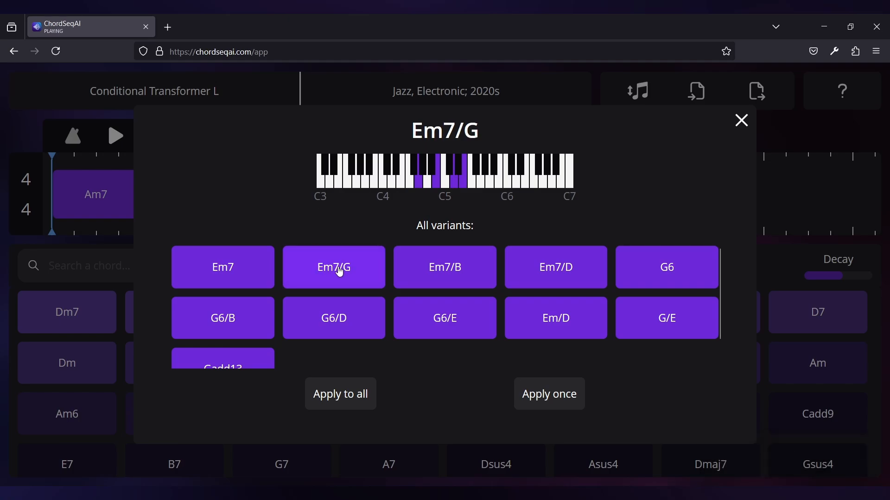
left_click(433, 277)
left_click(554, 279)
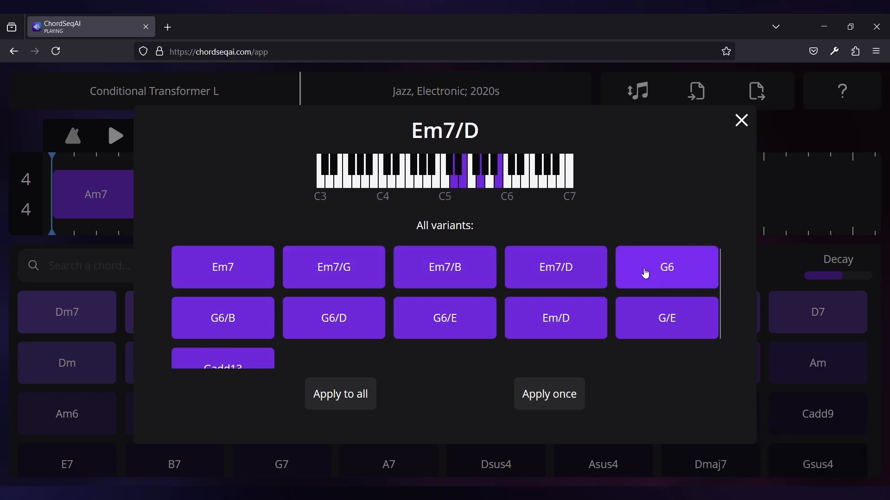
left_click(667, 270)
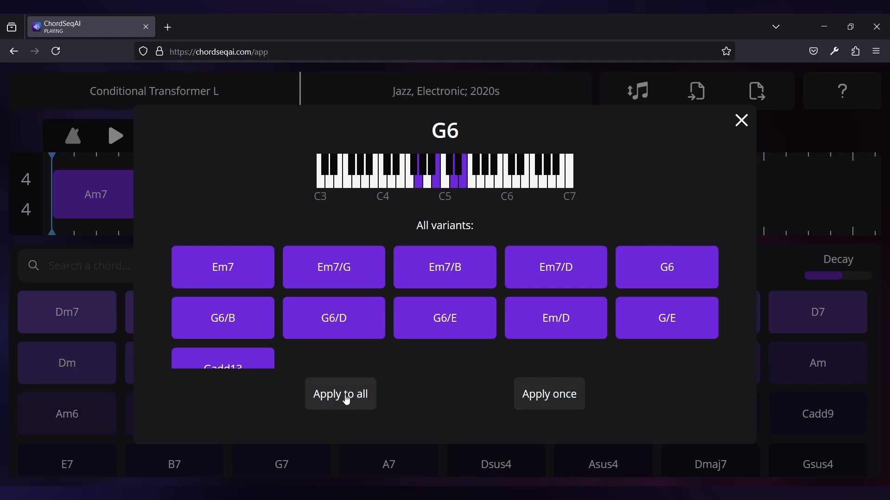
left_click(539, 395)
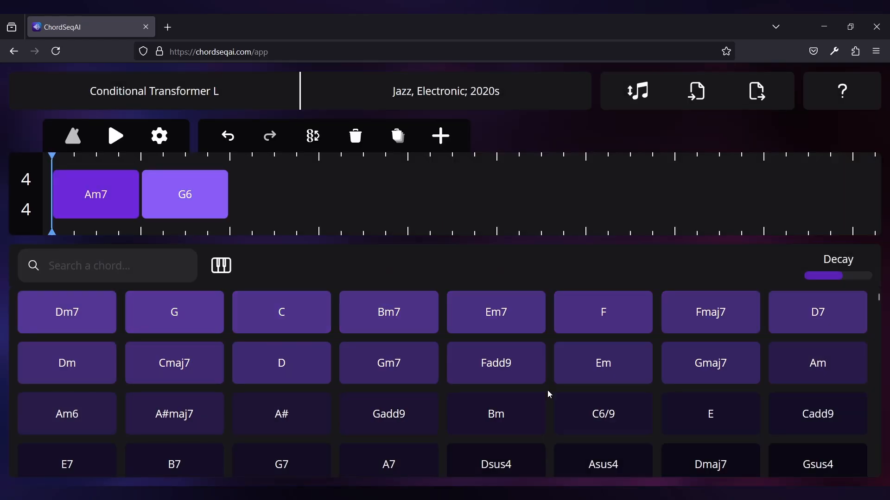
Step: Open variants for the Em7 suggestion and set G6 as its default variant
left_click(534, 315)
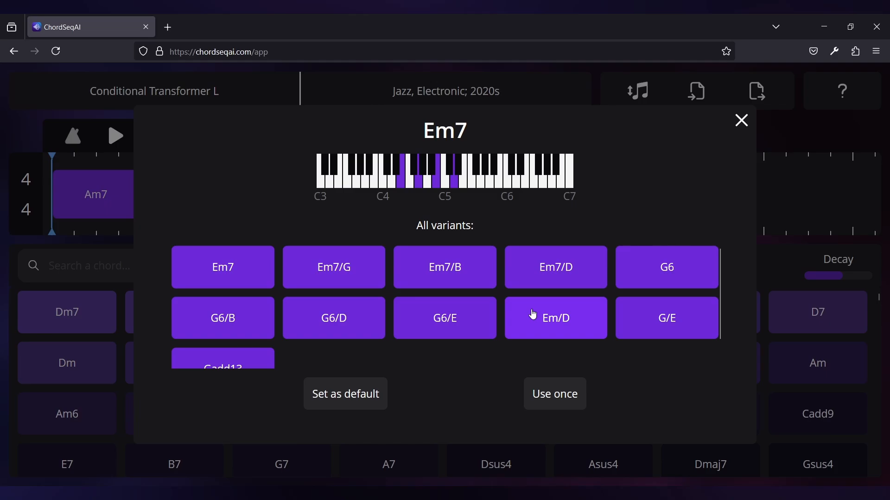
left_click(641, 276)
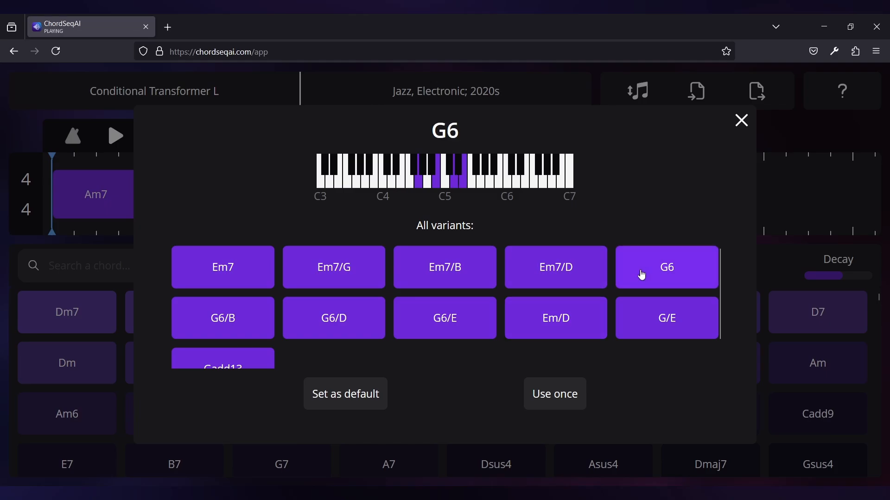
left_click(363, 400)
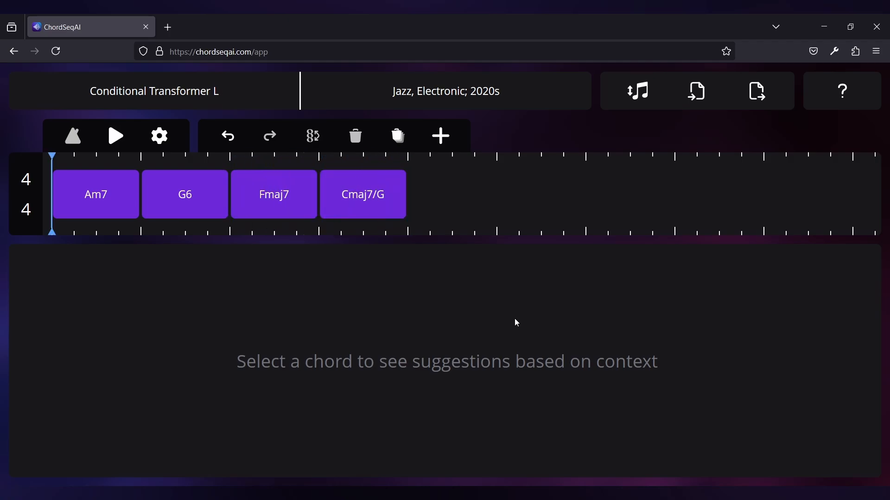
Step: Try transposing the whole progression up by 2 semitones
left_click(644, 95)
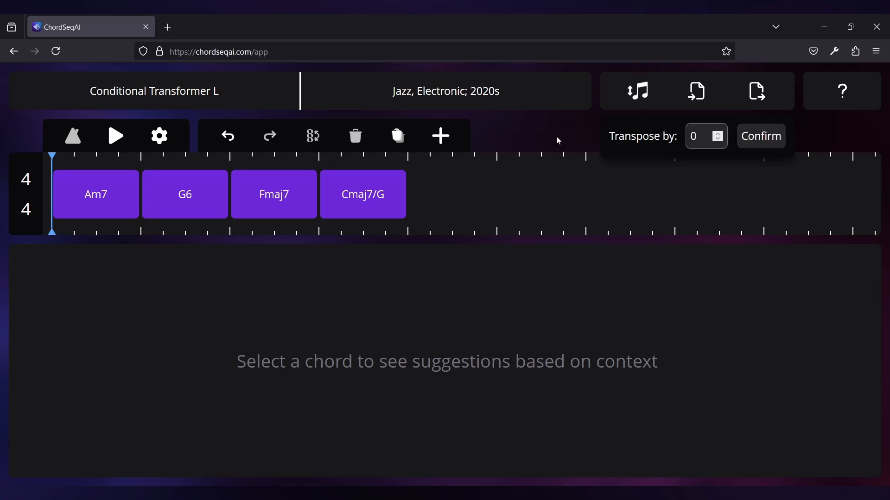
key("Up")
key("Up")
key("Up")
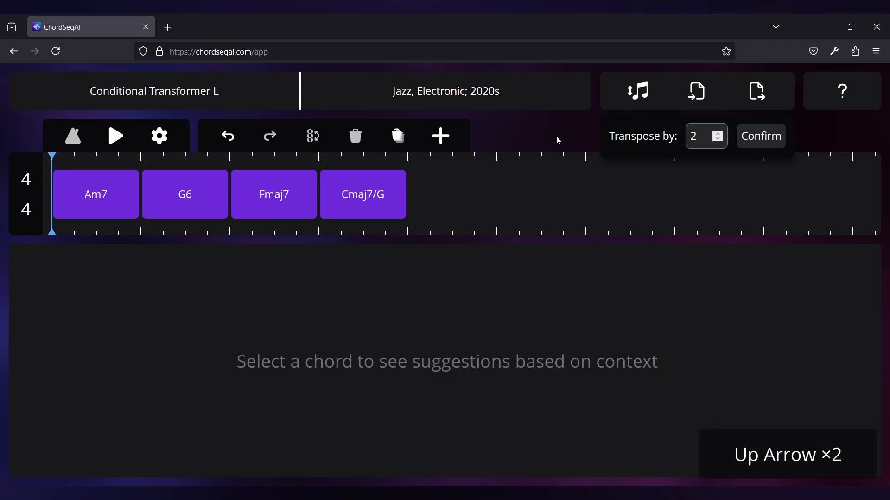
key("Down")
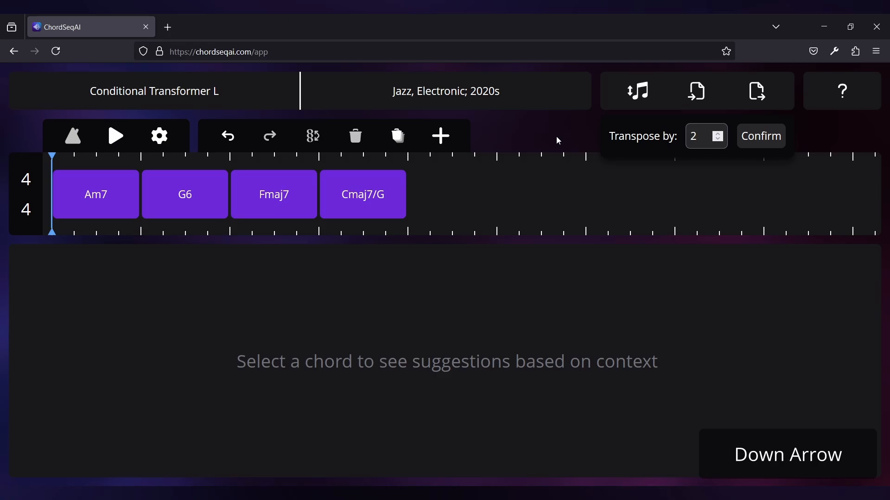
key("Return")
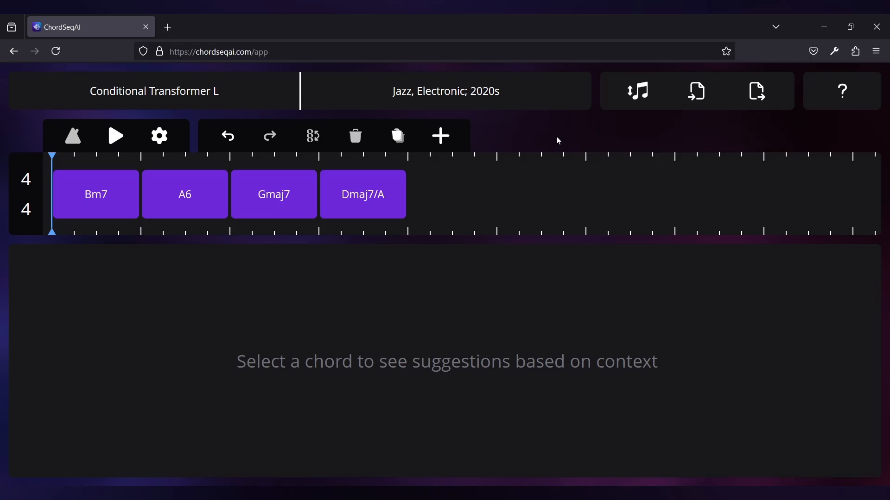
key("t")
key("Escape")
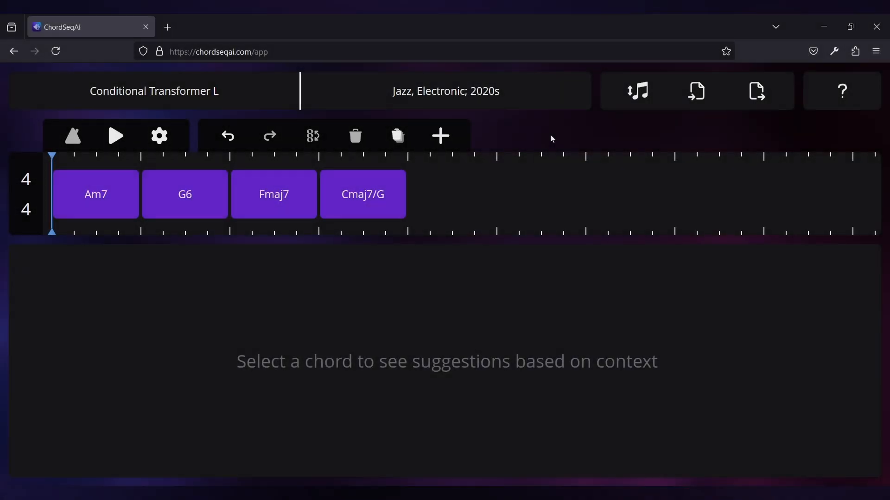
Step: Set the playback tempo to 150 BPM in the playback settings
key("s")
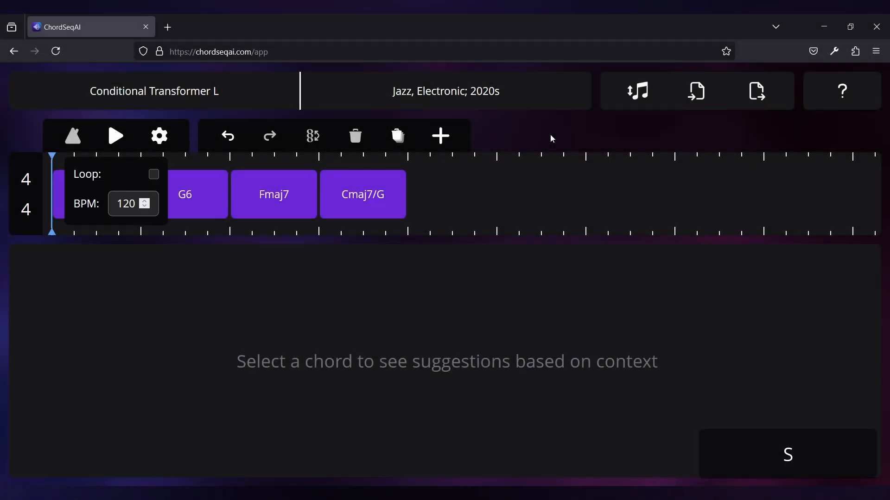
double_click(123, 204)
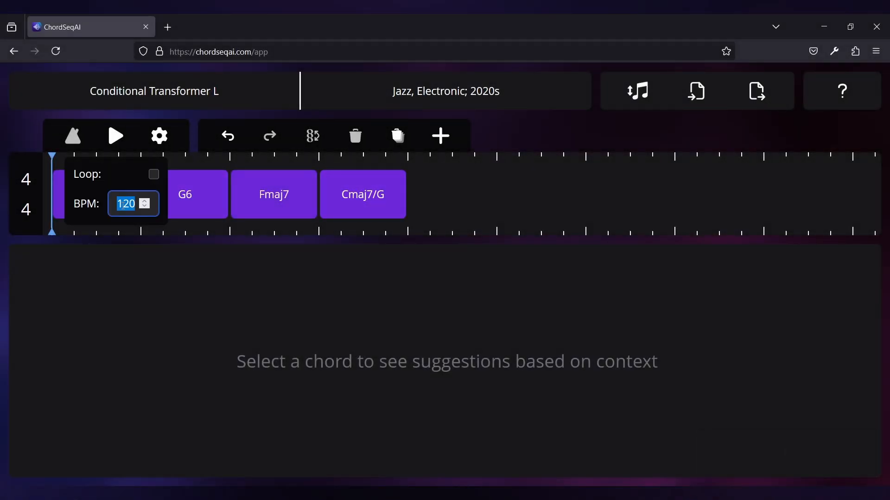
type("150")
left_click(96, 186)
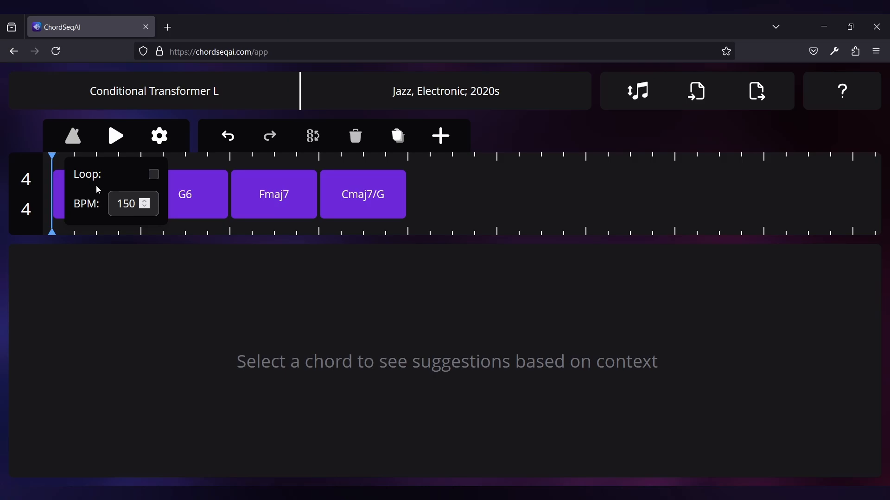
key("Up")
key("Up")
key("Down")
key("Down")
key("l")
key("Escape")
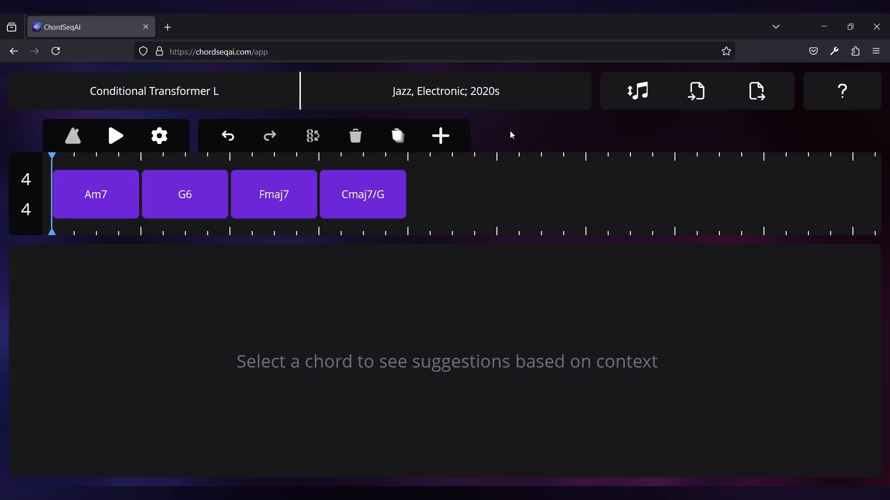
Step: Play the progression, toggle the metronome on, and pause playback
key("space")
key("m")
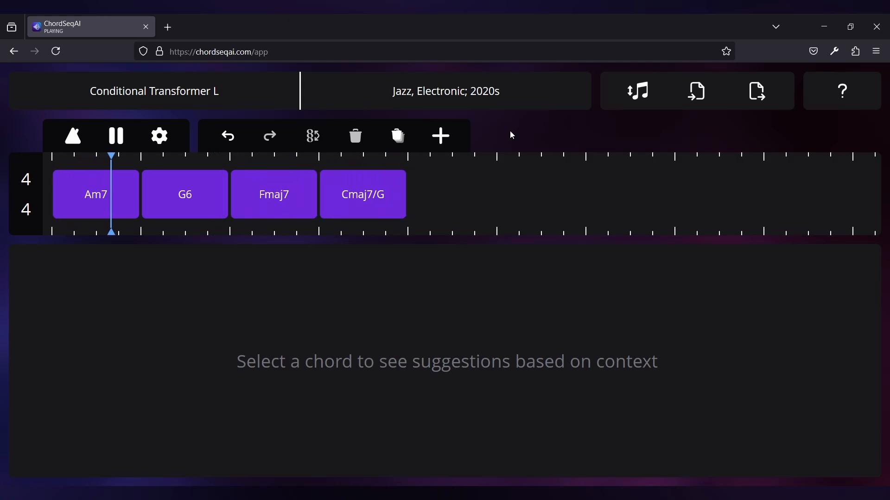
key("space")
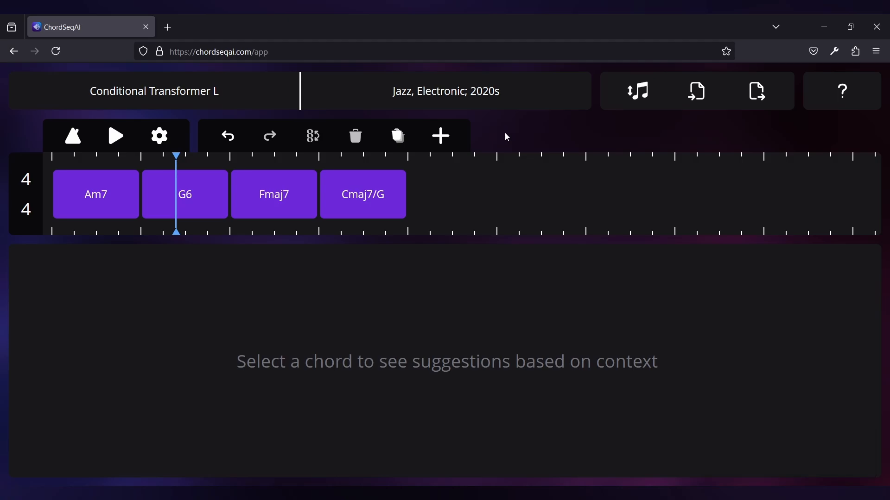
Step: Export the progression as a .chseq file
key("e")
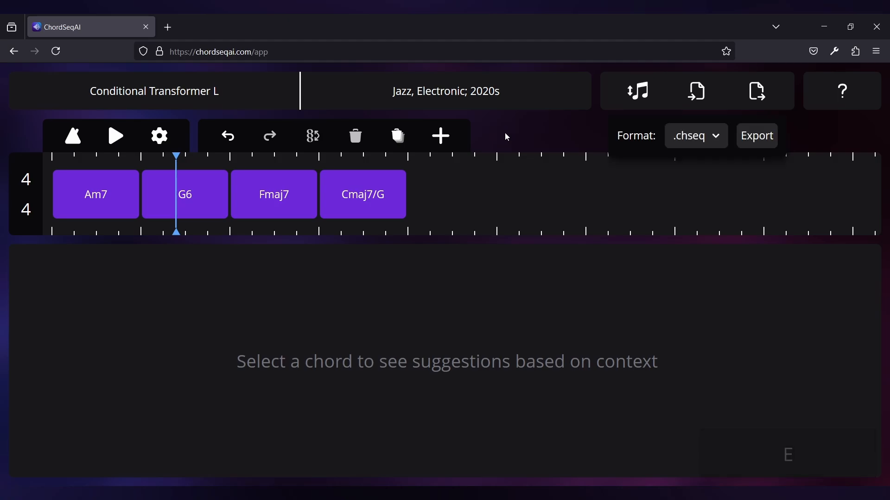
key("Return")
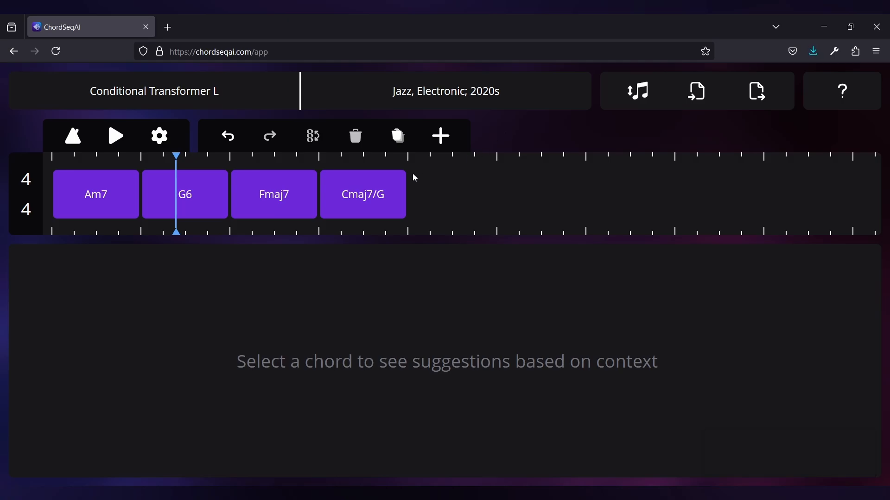
Step: Delete all chords from the timeline
left_click(391, 141)
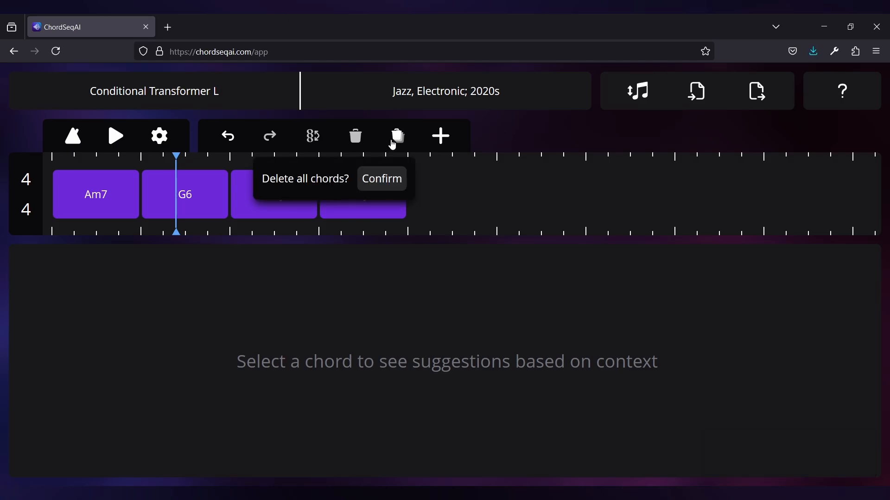
left_click(380, 181)
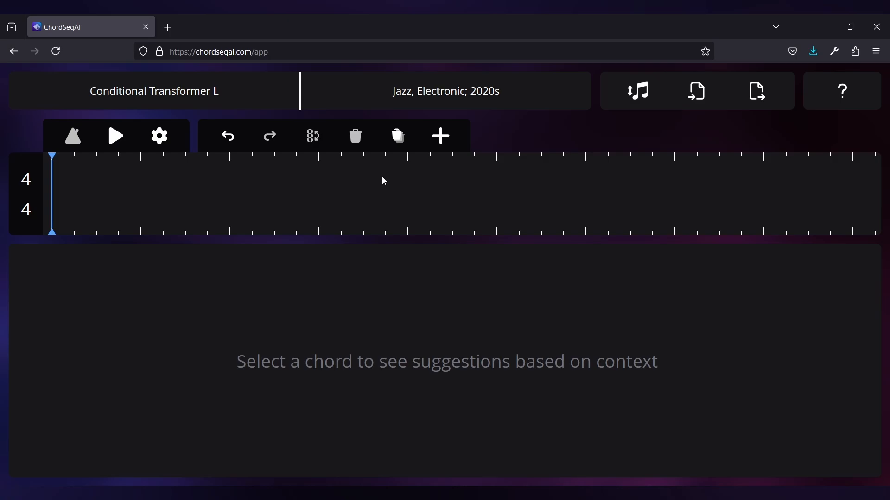
Step: Open some-song.mid for MIDI import and deselect the Melody harmony track
key("i")
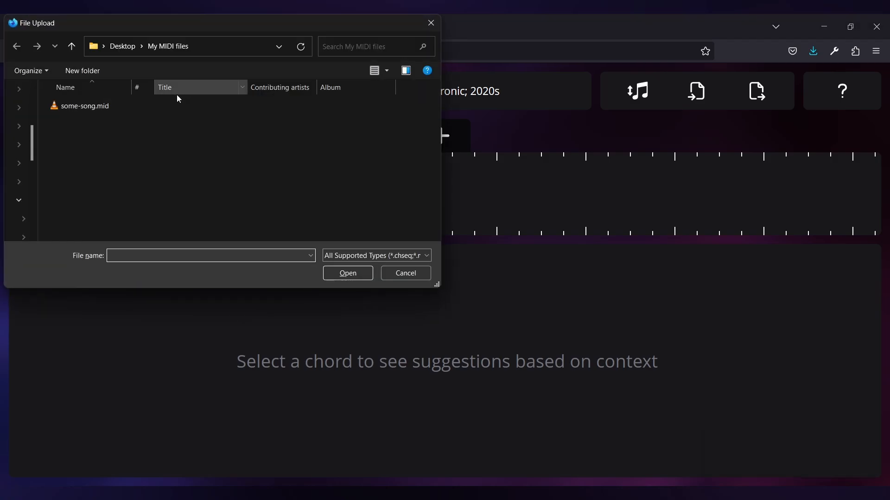
double_click(174, 102)
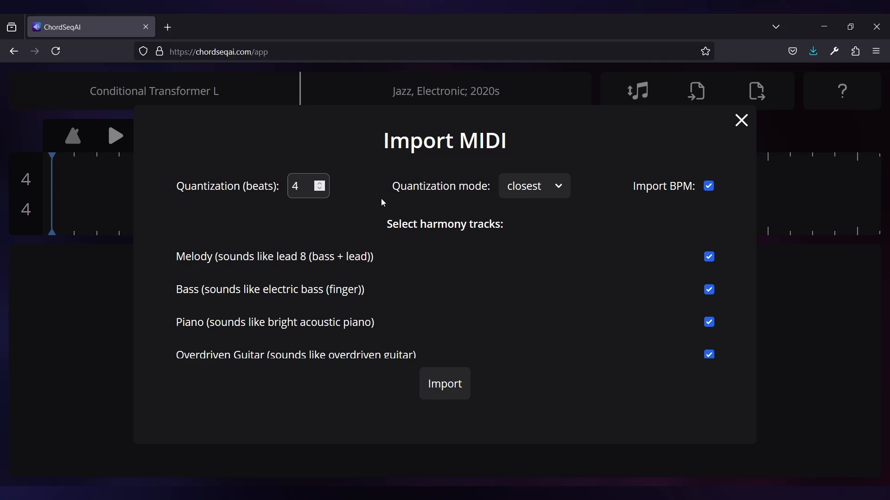
left_click(380, 271)
Step: Deselect the Overdriven Guitar, Xylophone, Choir Aah, Timani, Violin and Caliope Lead harmony tracks
scroll(393, 302, "down", 2)
scroll(394, 313, "down", 1)
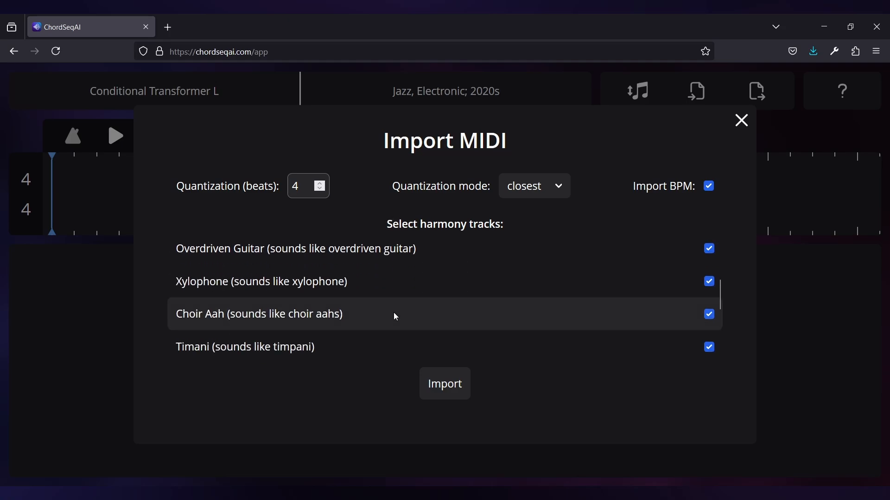
left_click(434, 255)
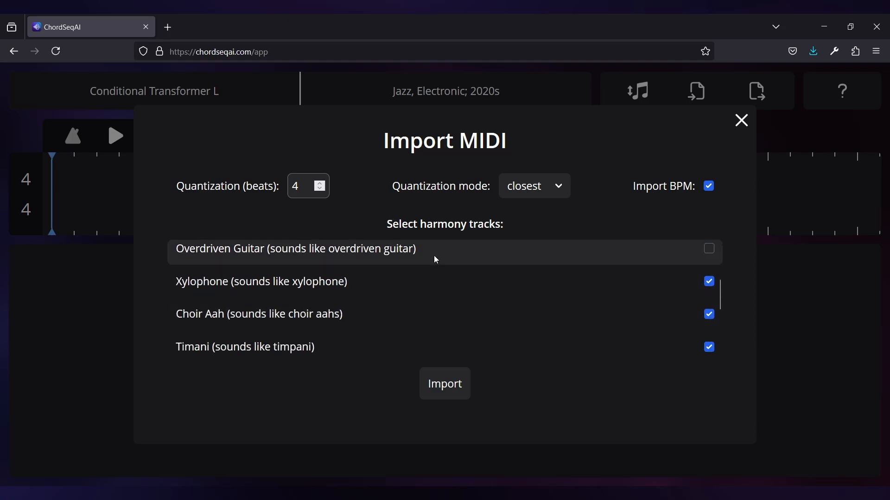
left_click(419, 280)
left_click(395, 311)
left_click(339, 343)
scroll(394, 317, "down", 3)
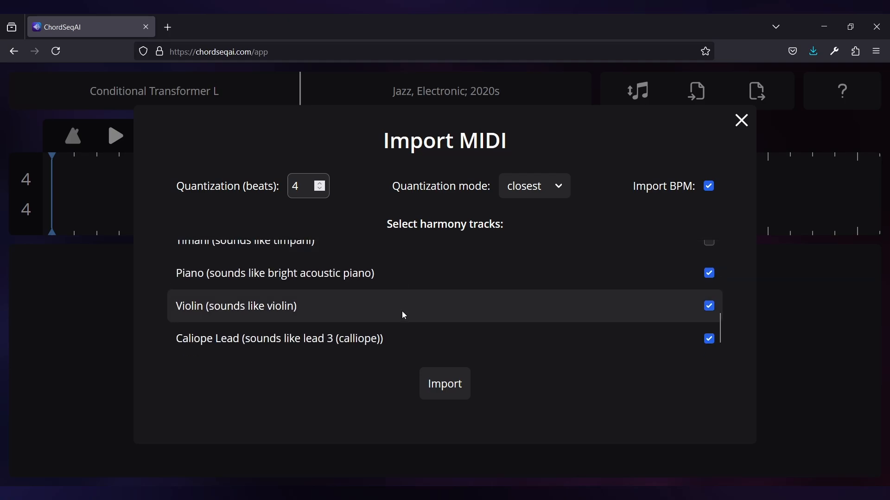
left_click(401, 313)
left_click(393, 328)
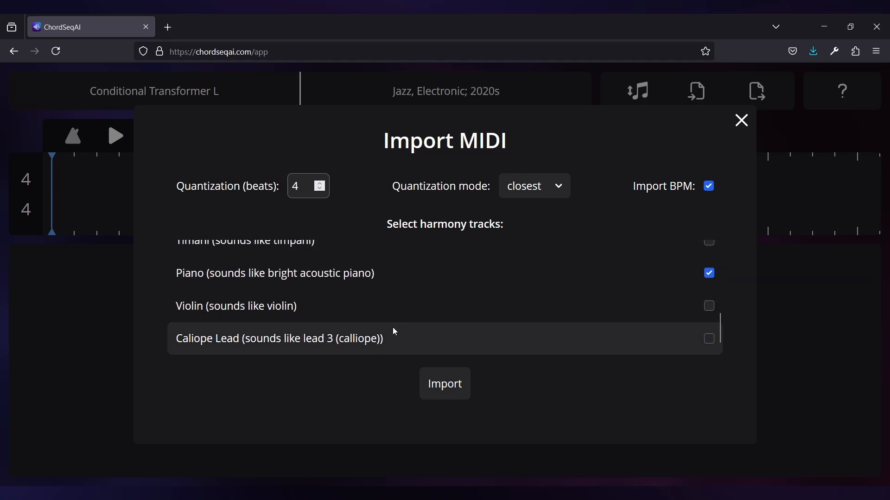
Step: Keep closest quantization mode with 4 beats and import the MIDI tracks
scroll(417, 315, "down", 1)
scroll(448, 295, "up", 3)
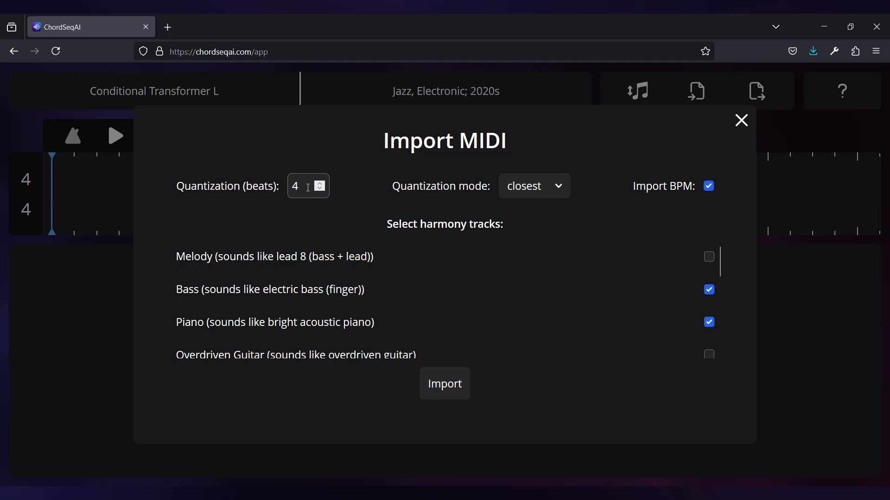
left_click(527, 188)
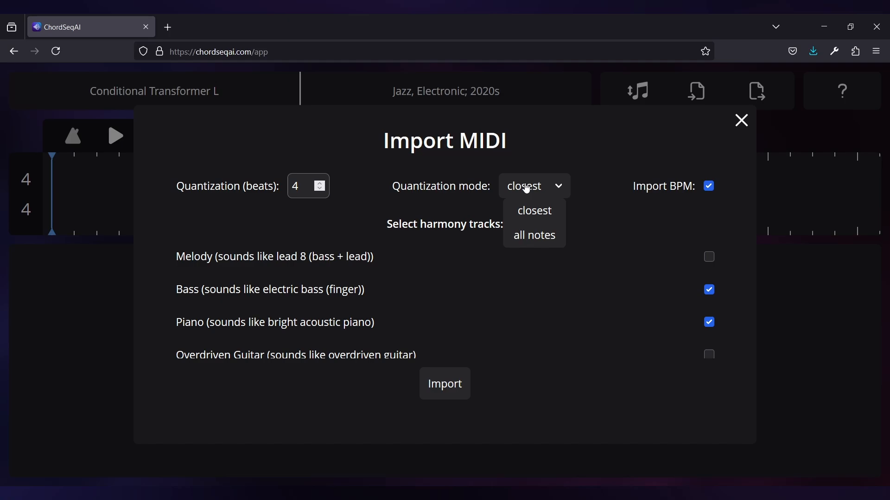
left_click(529, 188)
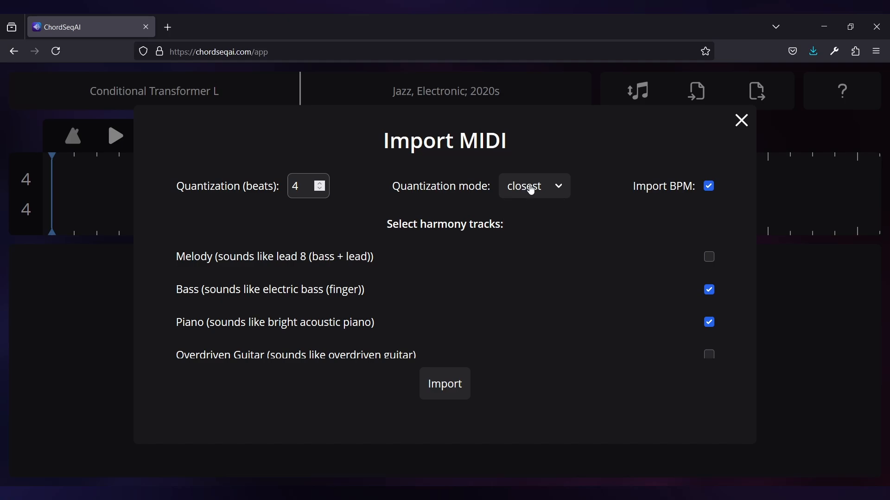
left_click(464, 393)
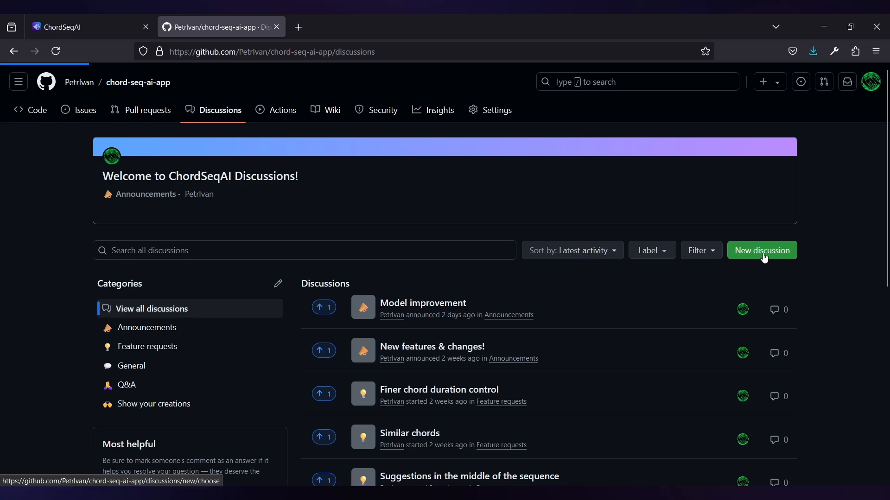
Step: Browse the project's GitHub discussion categories, issue templates and README Getting Started section
left_click(765, 256)
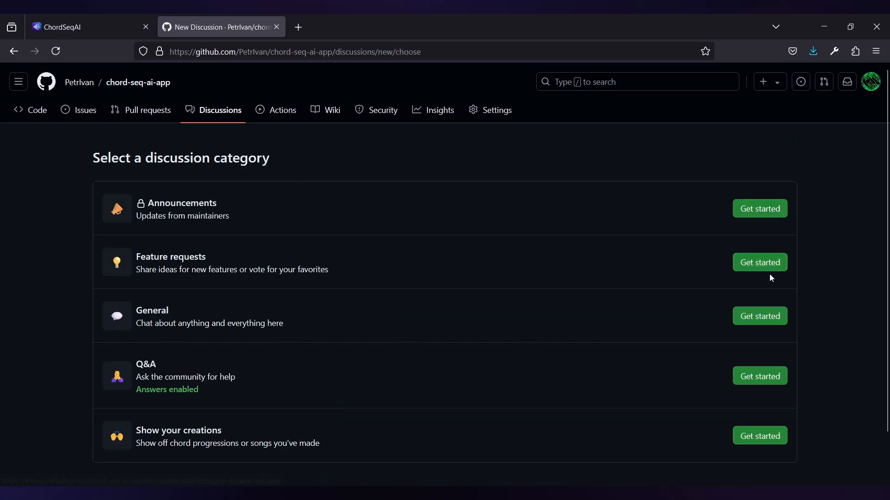
left_click(768, 271)
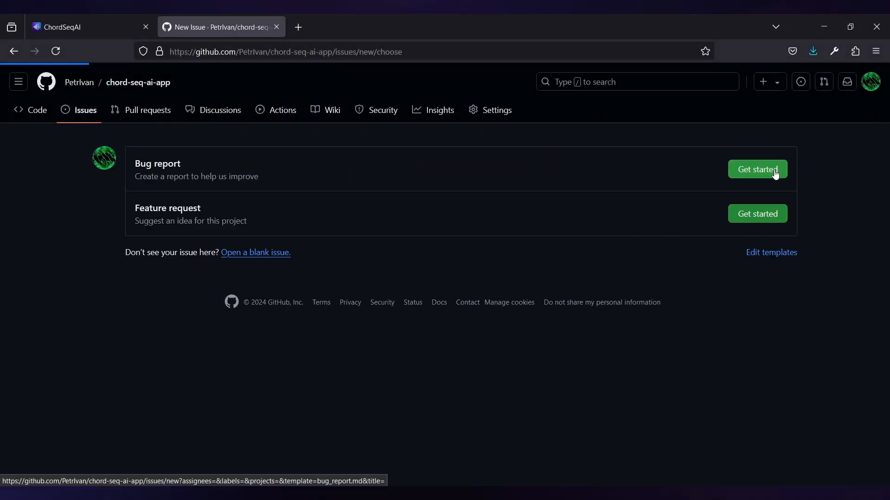
left_click(752, 170)
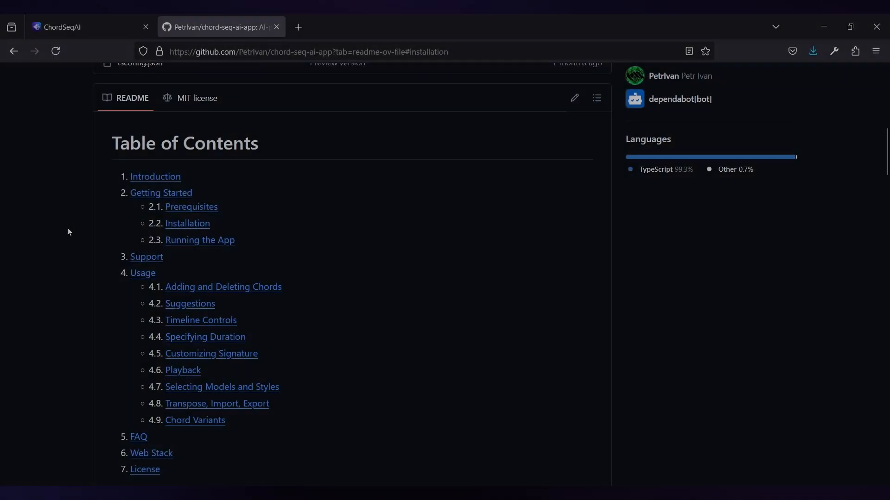
left_click(155, 194)
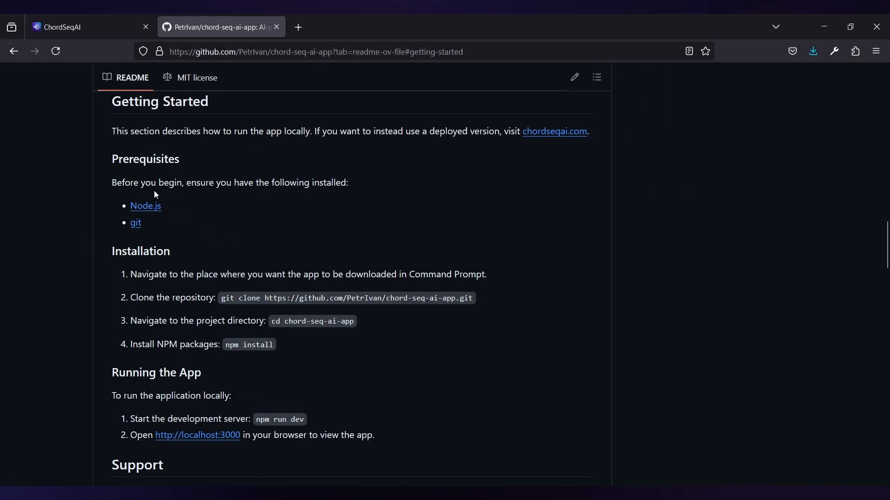